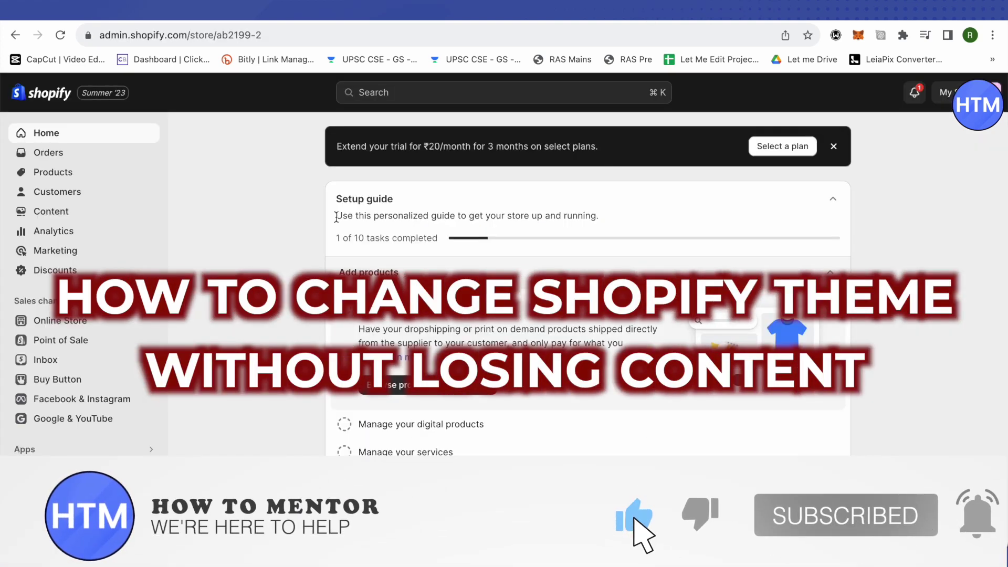
{"action": "scroll", "coordinate": [947, 256], "scroll_direction": "down", "scroll_amount": 2}
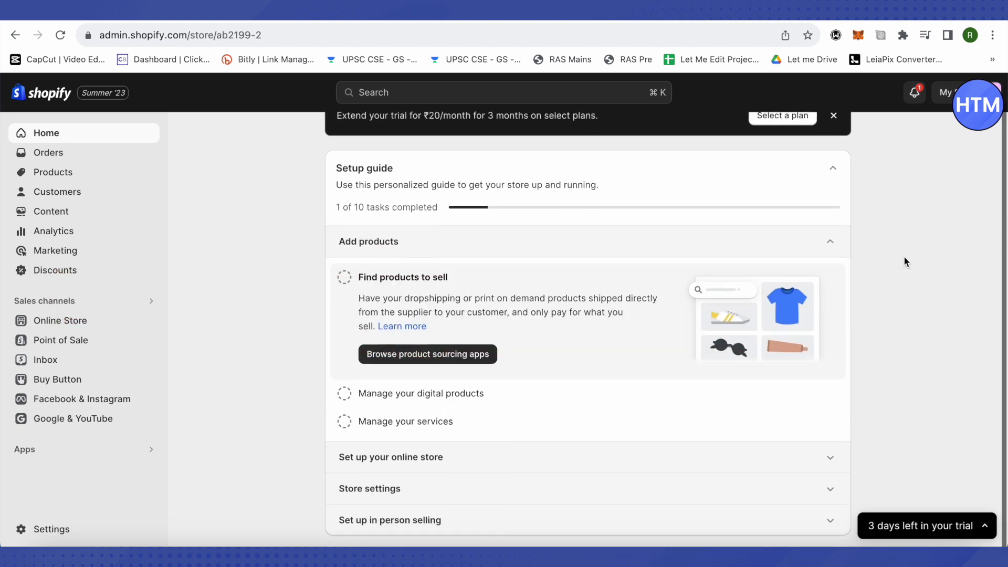
{"action": "scroll", "coordinate": [903, 256], "scroll_direction": "up", "scroll_amount": 2}
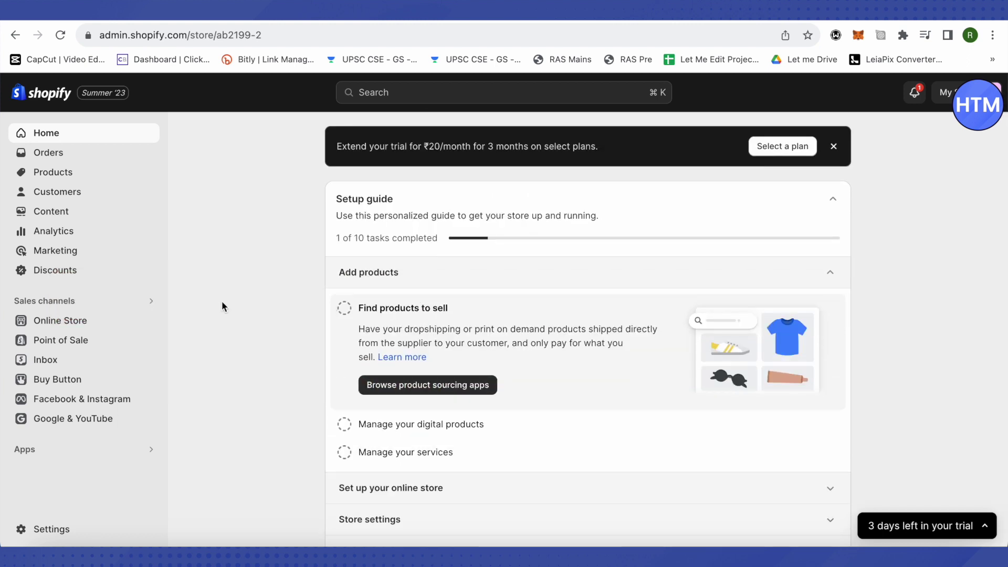
{"action": "mouse_move", "coordinate": [60, 321]}
{"action": "left_click", "coordinate": [55, 327]}
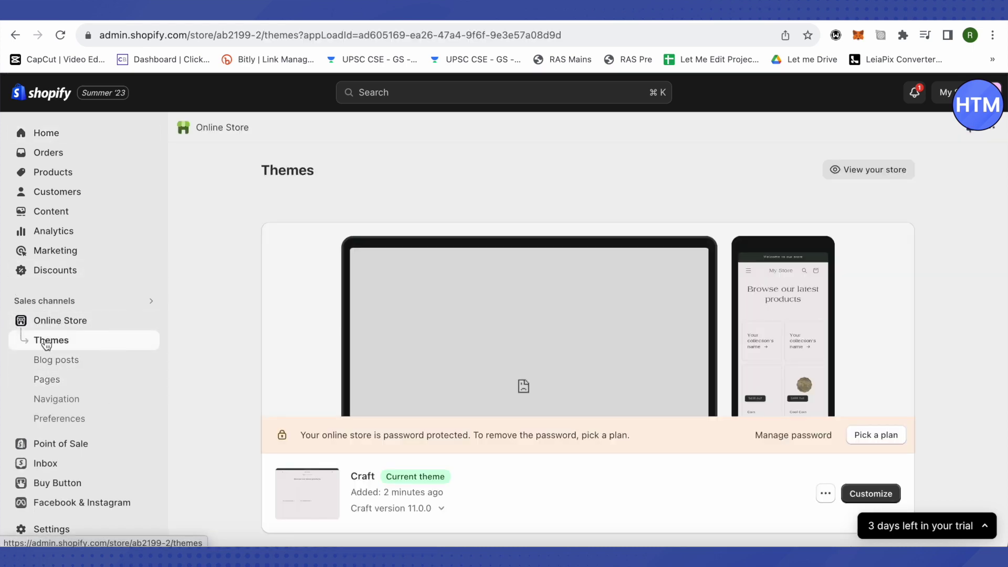
{"action": "scroll", "coordinate": [732, 355], "scroll_direction": "down", "scroll_amount": 2}
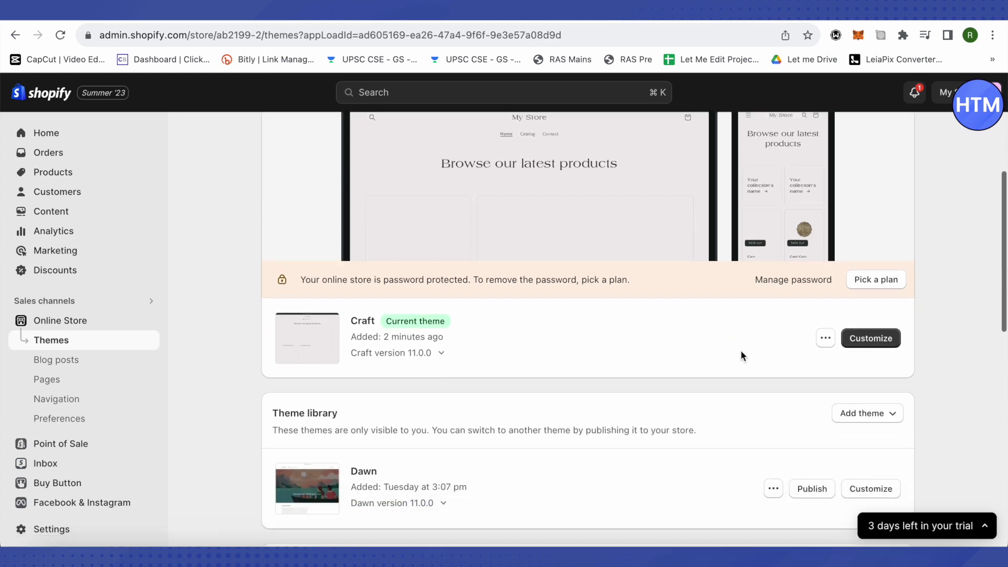
{"action": "scroll", "coordinate": [833, 323], "scroll_direction": "up", "scroll_amount": 2}
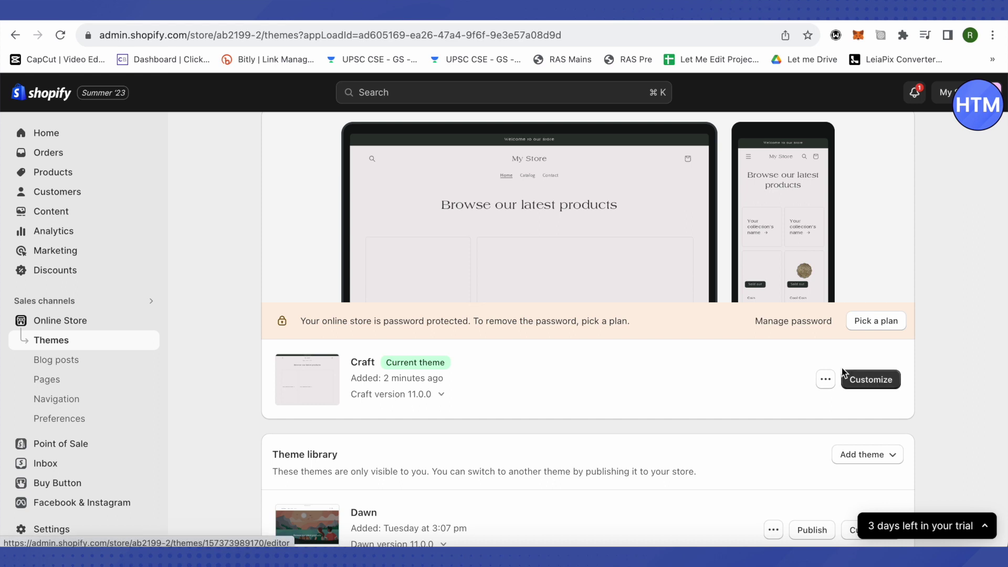
{"action": "scroll", "coordinate": [780, 331], "scroll_direction": "down", "scroll_amount": 4}
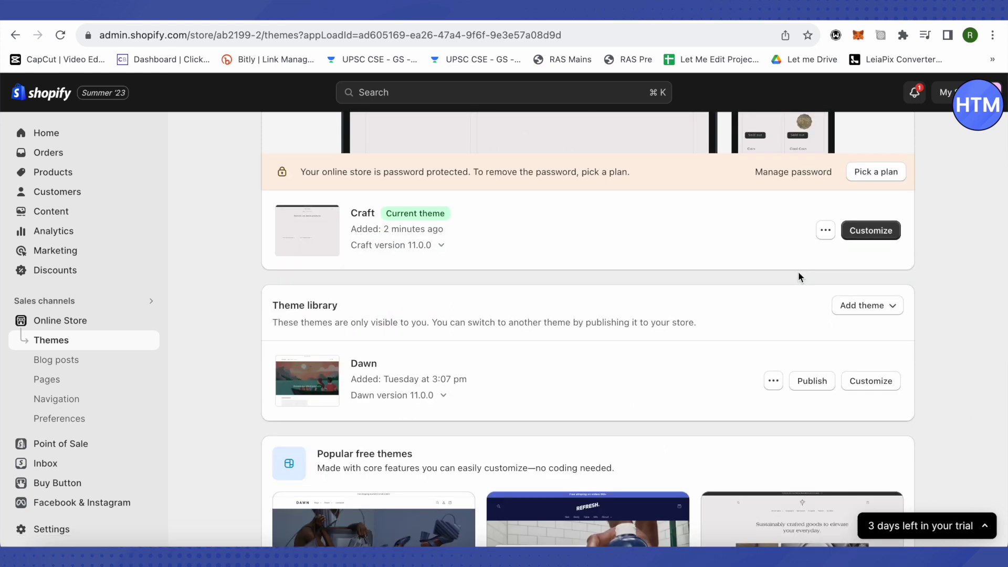
{"action": "scroll", "coordinate": [798, 271], "scroll_direction": "up", "scroll_amount": 3}
{"action": "left_click", "coordinate": [853, 348]}
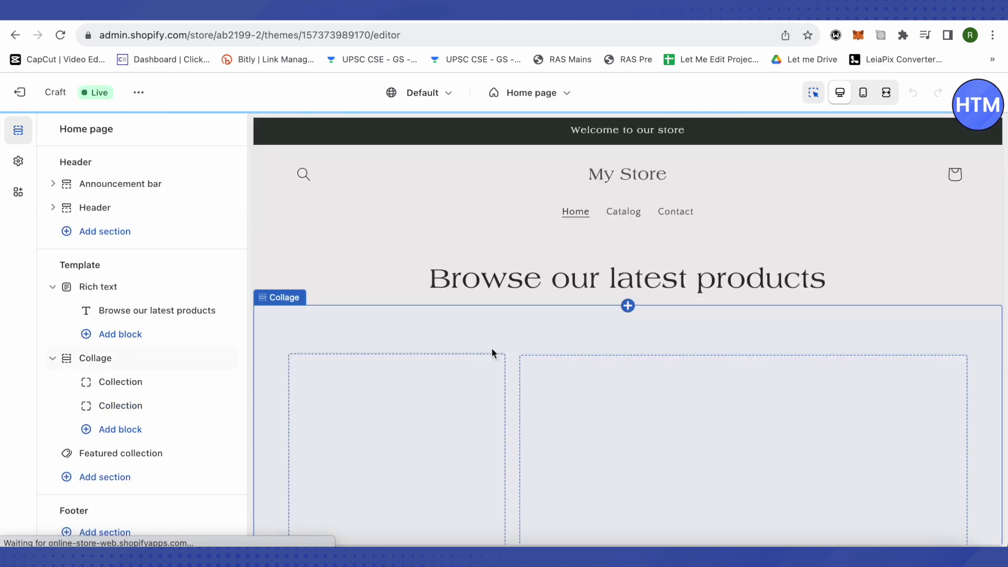
{"action": "scroll", "coordinate": [495, 346], "scroll_direction": "down", "scroll_amount": 3}
{"action": "scroll", "coordinate": [498, 345], "scroll_direction": "down", "scroll_amount": 5}
{"action": "scroll", "coordinate": [498, 347], "scroll_direction": "down", "scroll_amount": 3}
{"action": "scroll", "coordinate": [542, 365], "scroll_direction": "up", "scroll_amount": 2}
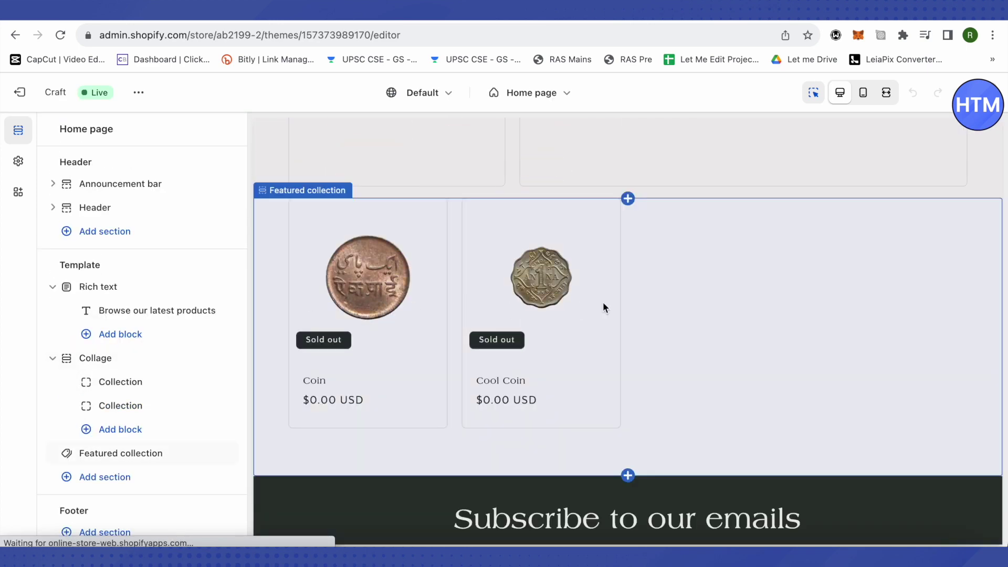
{"action": "scroll", "coordinate": [716, 319], "scroll_direction": "up", "scroll_amount": 1}
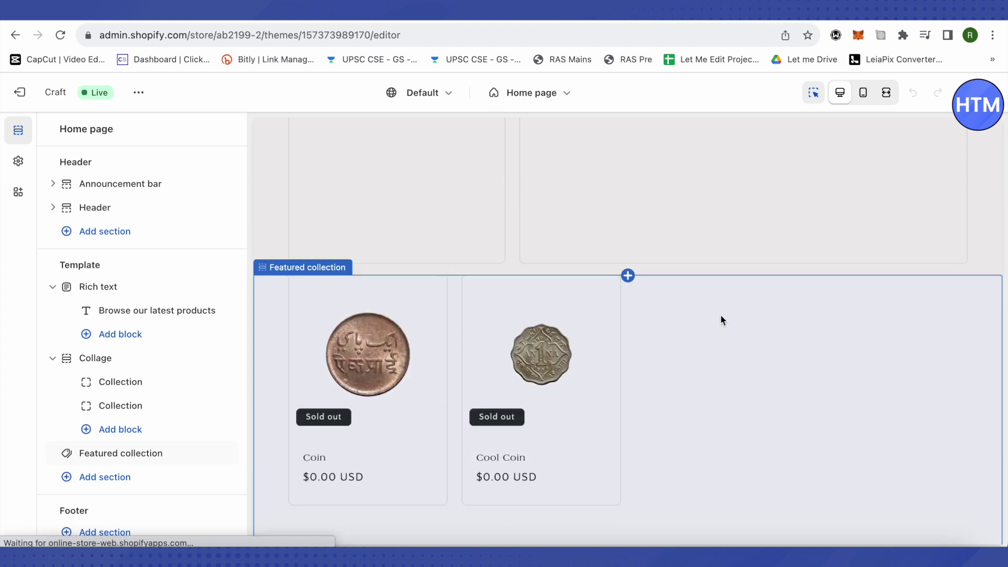
{"action": "scroll", "coordinate": [721, 319], "scroll_direction": "up", "scroll_amount": 3}
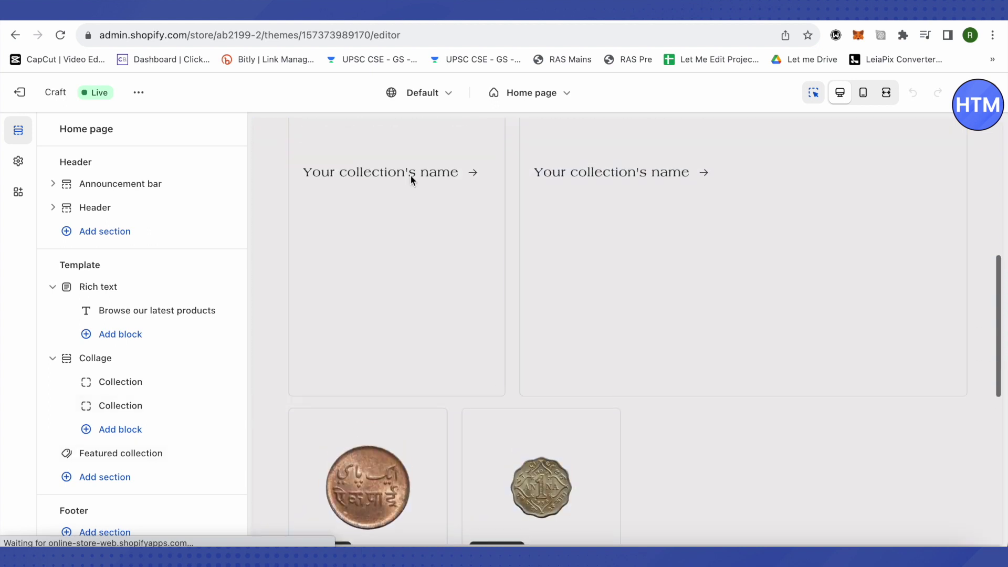
{"action": "scroll", "coordinate": [455, 185], "scroll_direction": "up", "scroll_amount": 2}
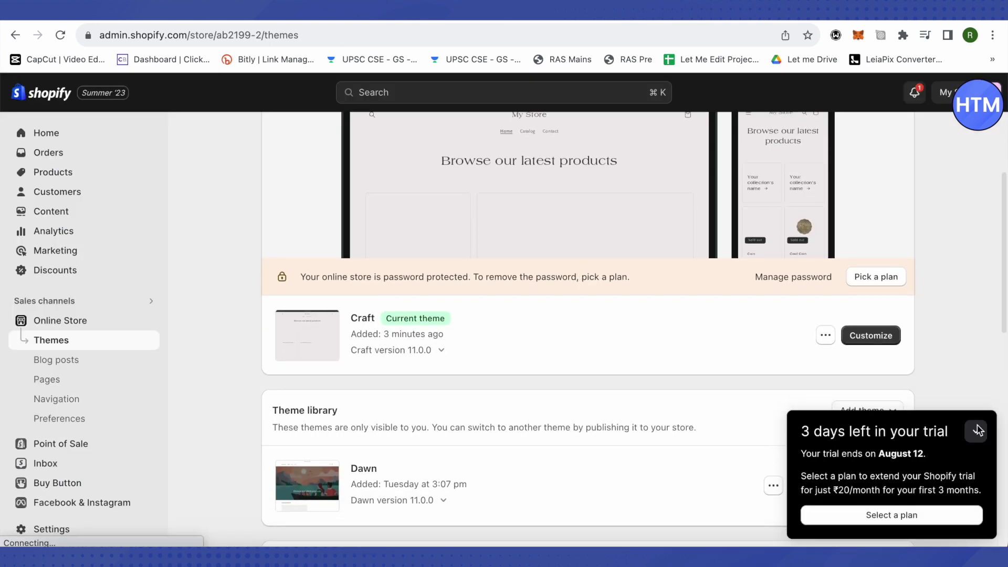
{"action": "left_click", "coordinate": [976, 430]}
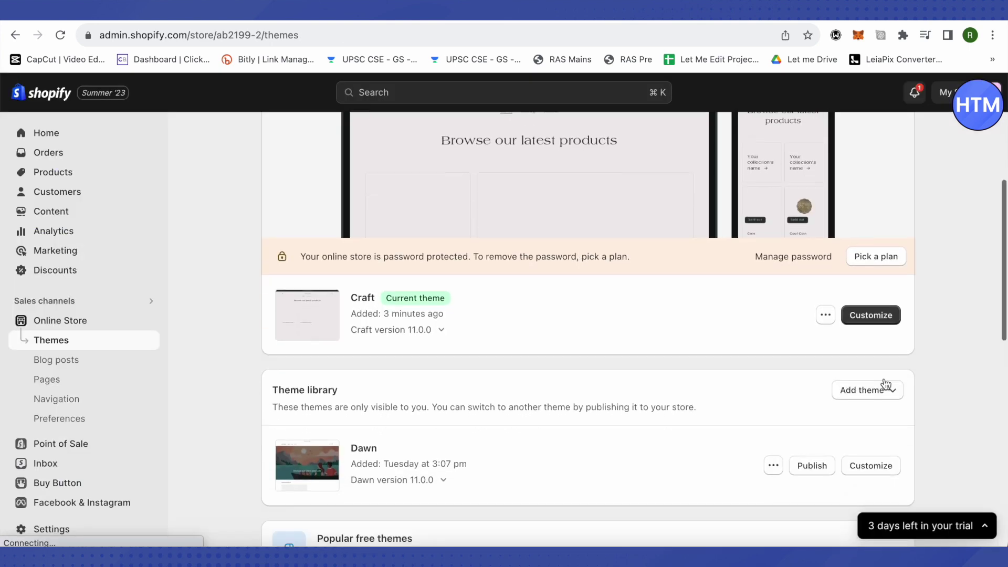
{"action": "scroll", "coordinate": [884, 381], "scroll_direction": "down", "scroll_amount": 3}
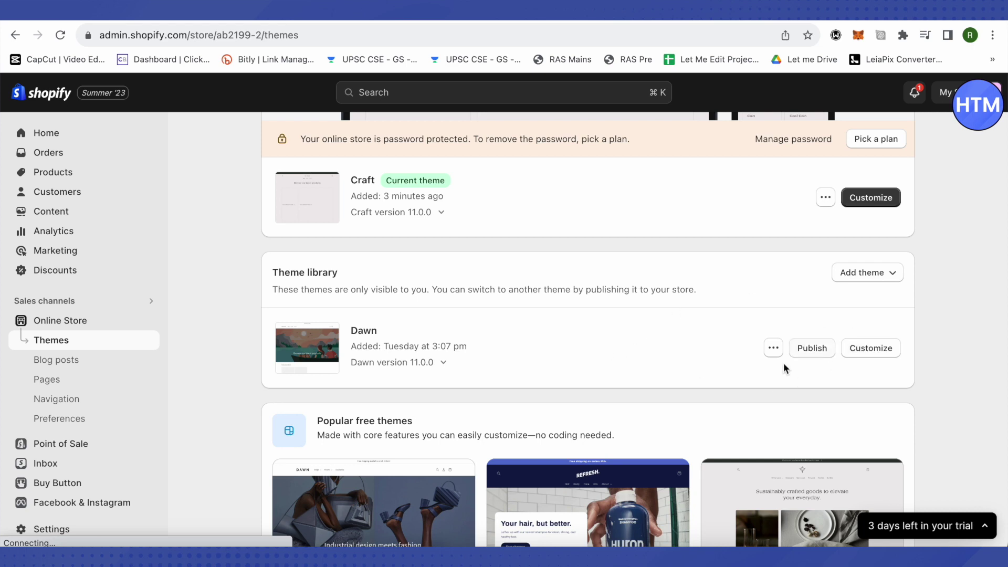
{"action": "scroll", "coordinate": [819, 364], "scroll_direction": "down", "scroll_amount": 2}
{"action": "scroll", "coordinate": [788, 370], "scroll_direction": "down", "scroll_amount": 3}
{"action": "scroll", "coordinate": [740, 379], "scroll_direction": "down", "scroll_amount": 2}
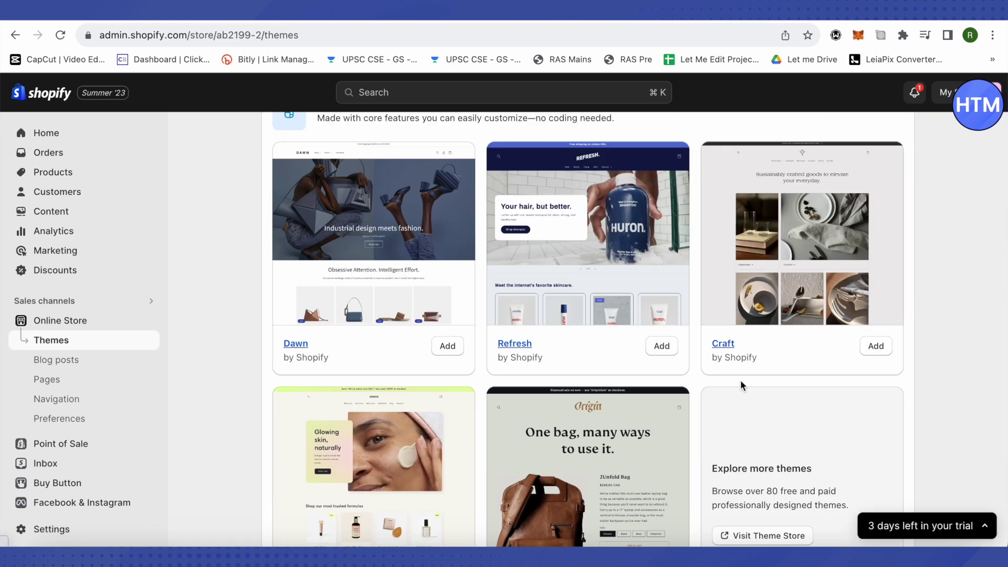
{"action": "scroll", "coordinate": [805, 376], "scroll_direction": "down", "scroll_amount": 1}
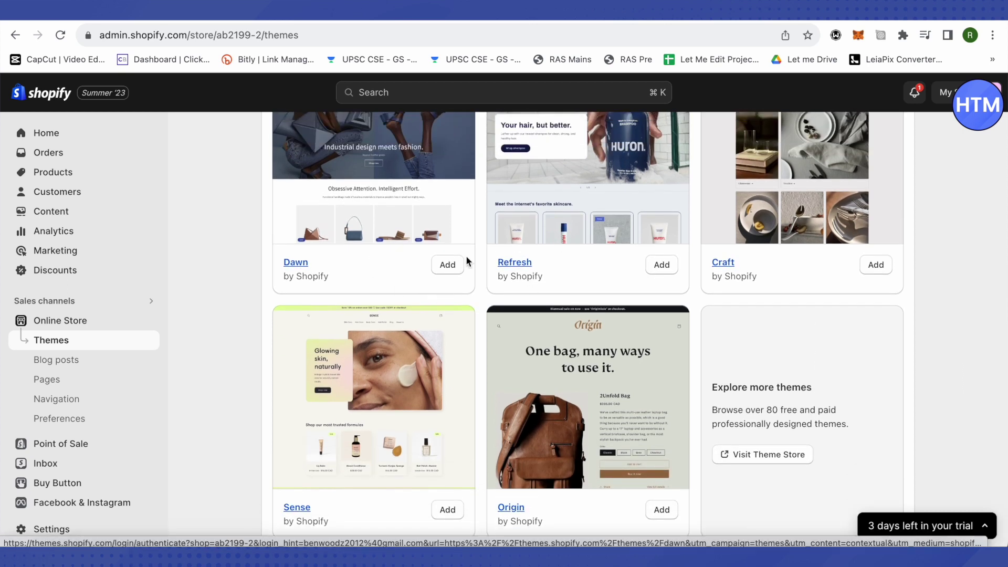
{"action": "scroll", "coordinate": [534, 280], "scroll_direction": "up", "scroll_amount": 1}
{"action": "scroll", "coordinate": [776, 280], "scroll_direction": "up", "scroll_amount": 2}
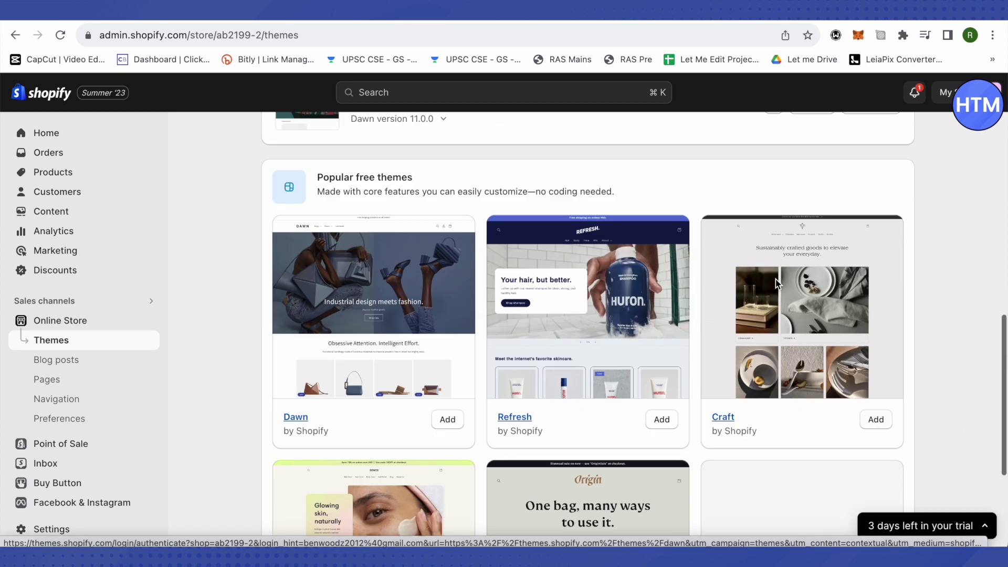
{"action": "scroll", "coordinate": [778, 284], "scroll_direction": "up", "scroll_amount": 2}
{"action": "scroll", "coordinate": [779, 283], "scroll_direction": "down", "scroll_amount": 3}
Add the free Refresh theme from Popular free themes to the theme library.
{"action": "left_click", "coordinate": [663, 355]}
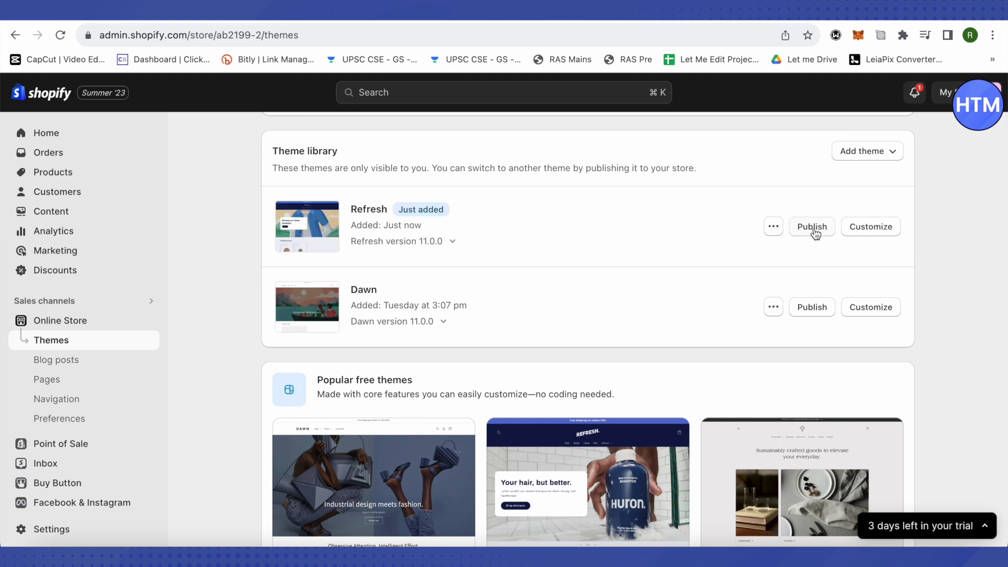
Publish Refresh as the current theme, replacing Craft, and start customizing it.
{"action": "left_click", "coordinate": [813, 231]}
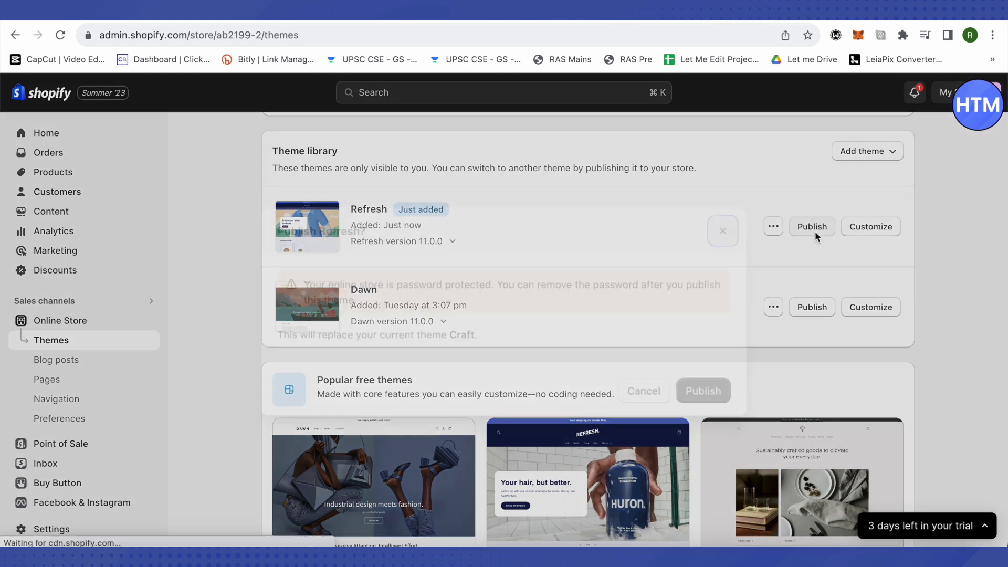
{"action": "left_click", "coordinate": [681, 436]}
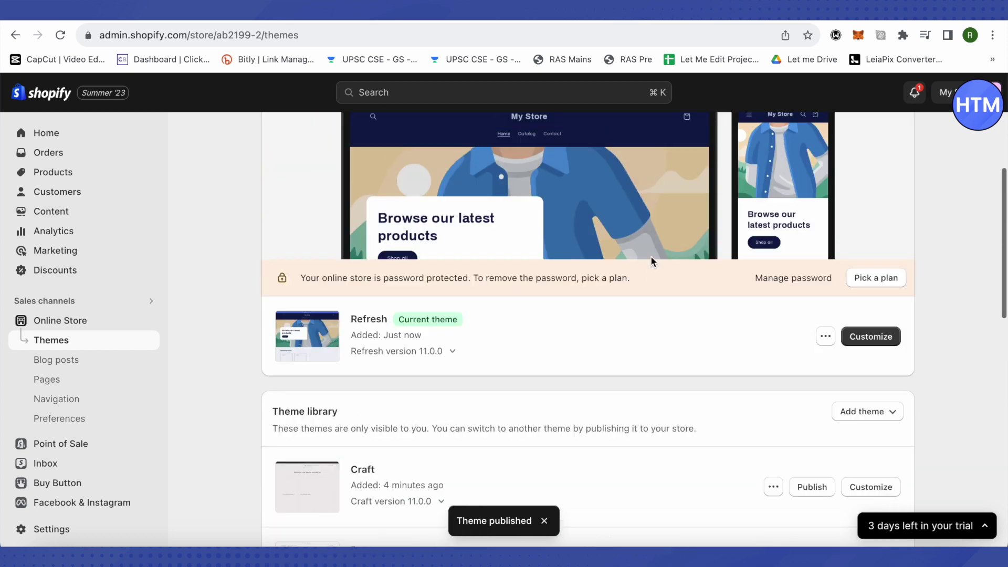
{"action": "scroll", "coordinate": [944, 464], "scroll_direction": "down", "scroll_amount": 2}
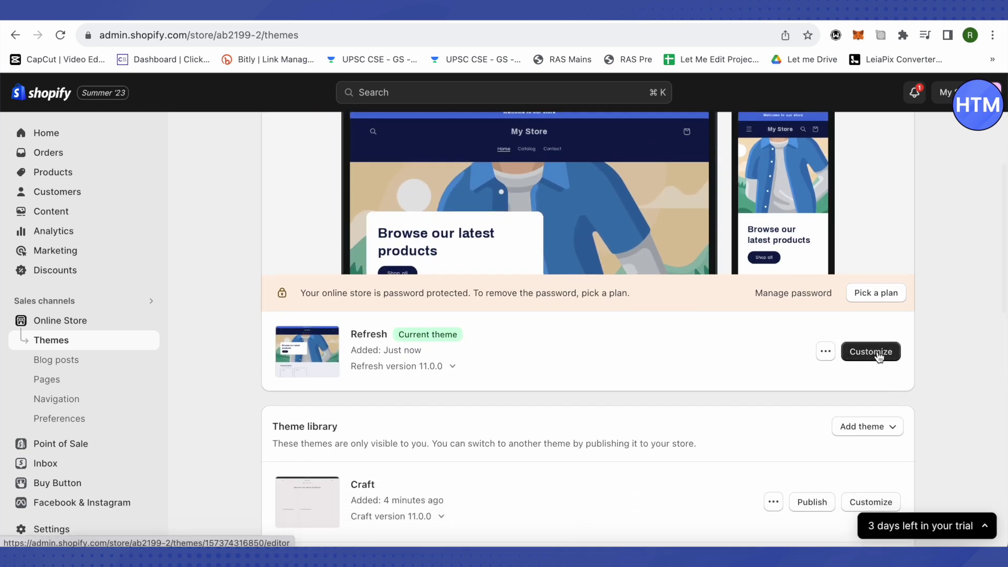
{"action": "left_click", "coordinate": [871, 350]}
{"action": "scroll", "coordinate": [622, 351], "scroll_direction": "down", "scroll_amount": 5}
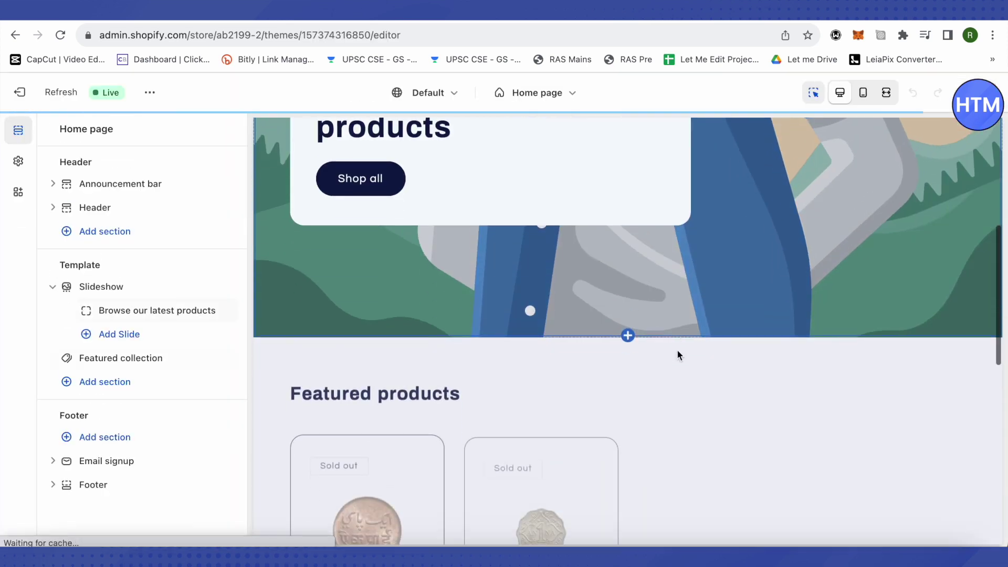
{"action": "scroll", "coordinate": [676, 349], "scroll_direction": "down", "scroll_amount": 5}
{"action": "scroll", "coordinate": [665, 313], "scroll_direction": "up", "scroll_amount": 2}
{"action": "scroll", "coordinate": [693, 327], "scroll_direction": "up", "scroll_amount": 1}
{"action": "scroll", "coordinate": [720, 334], "scroll_direction": "up", "scroll_amount": 1}
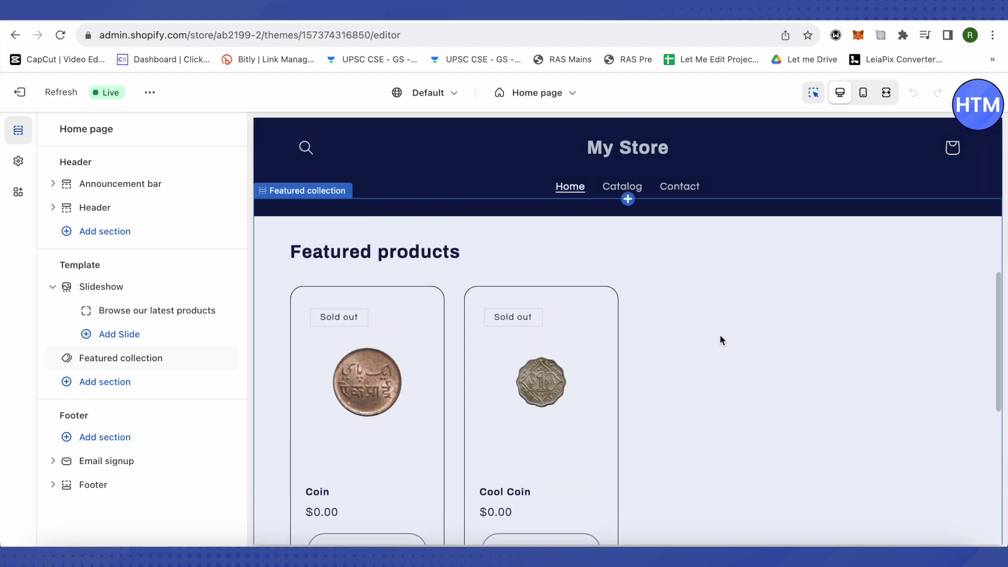
{"action": "scroll", "coordinate": [651, 394], "scroll_direction": "down", "scroll_amount": 1}
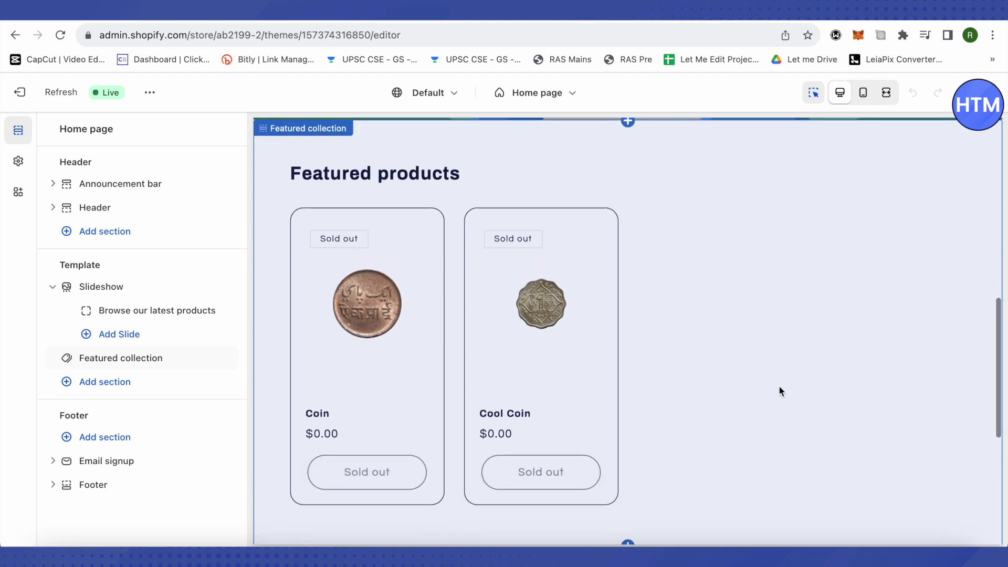
{"action": "scroll", "coordinate": [779, 385], "scroll_direction": "down", "scroll_amount": 2}
{"action": "scroll", "coordinate": [760, 357], "scroll_direction": "up", "scroll_amount": 2}
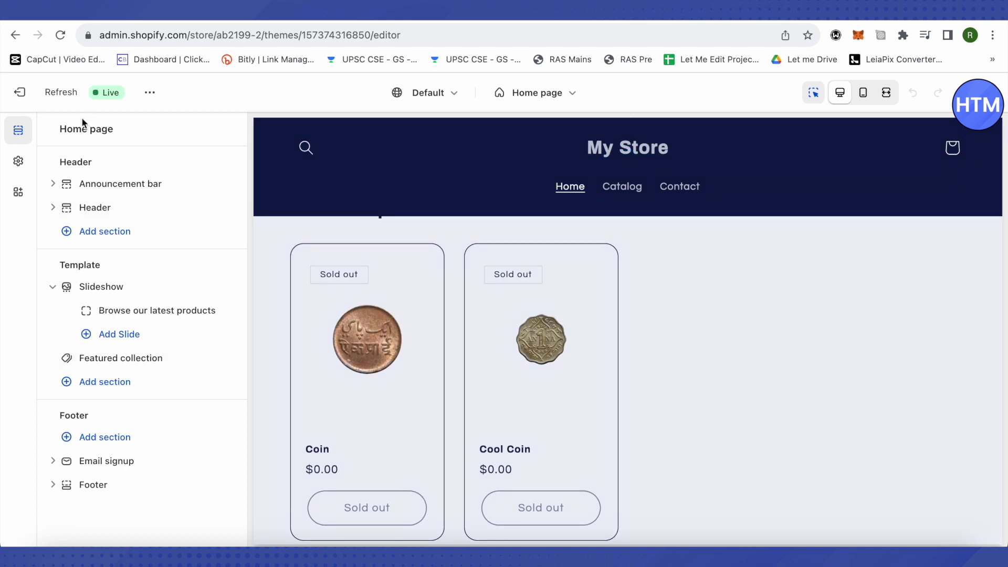
{"action": "left_click", "coordinate": [22, 92]}
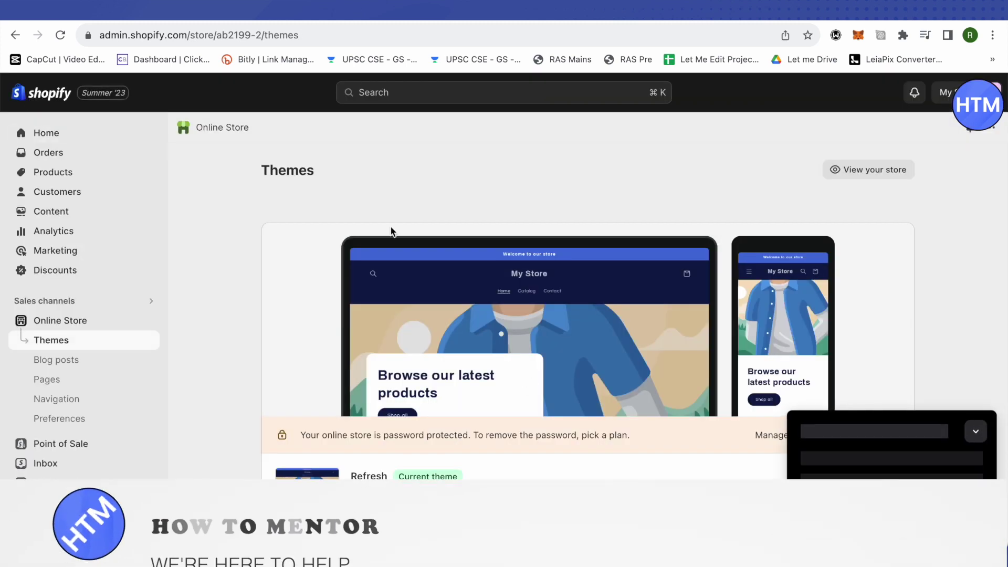
{"action": "scroll", "coordinate": [560, 257], "scroll_direction": "down", "scroll_amount": 3}
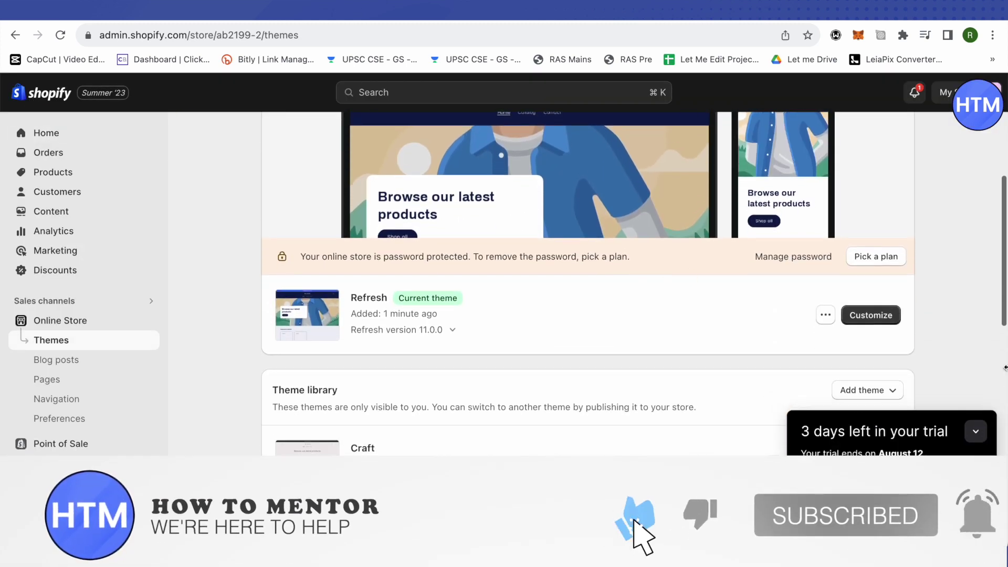